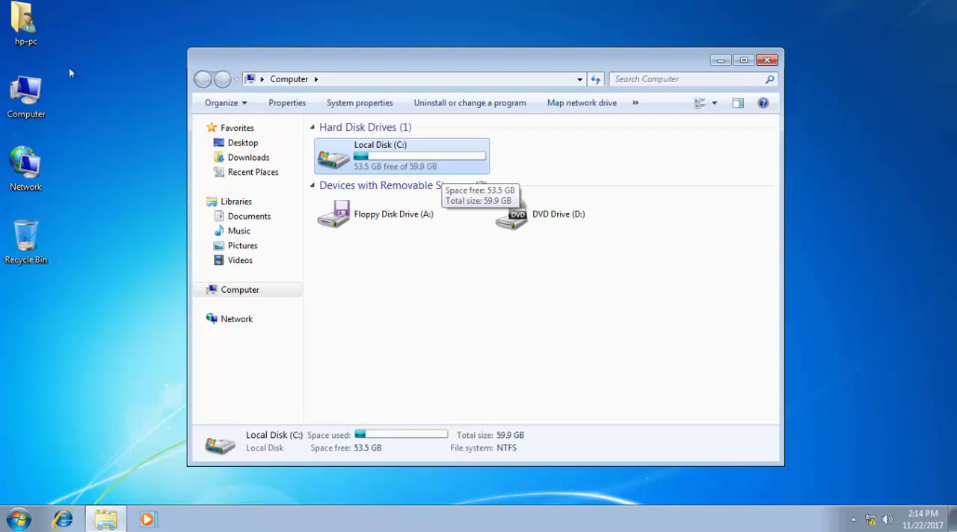
# Open Computer Management for this computer, show Disk Management and maximize the window.
pyautogui.rightClick(20, 90)
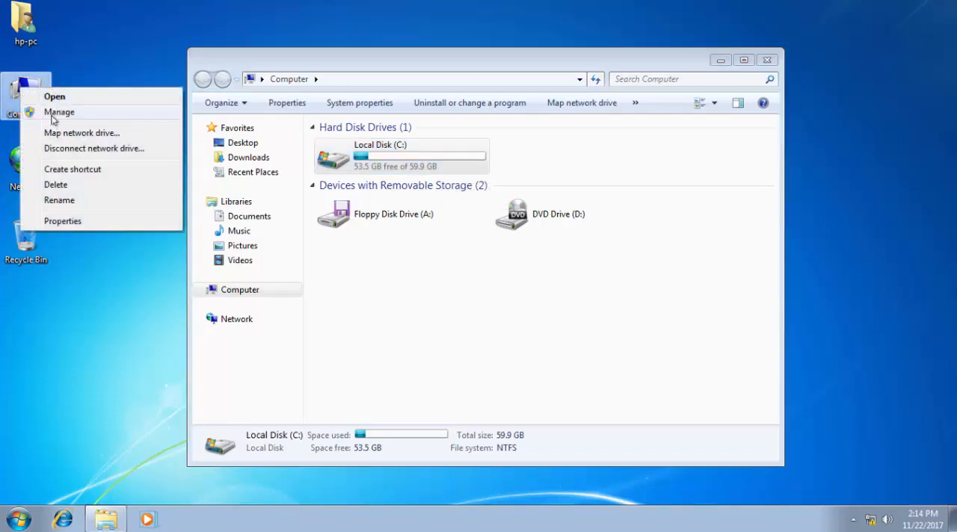
pyautogui.click(58, 112)
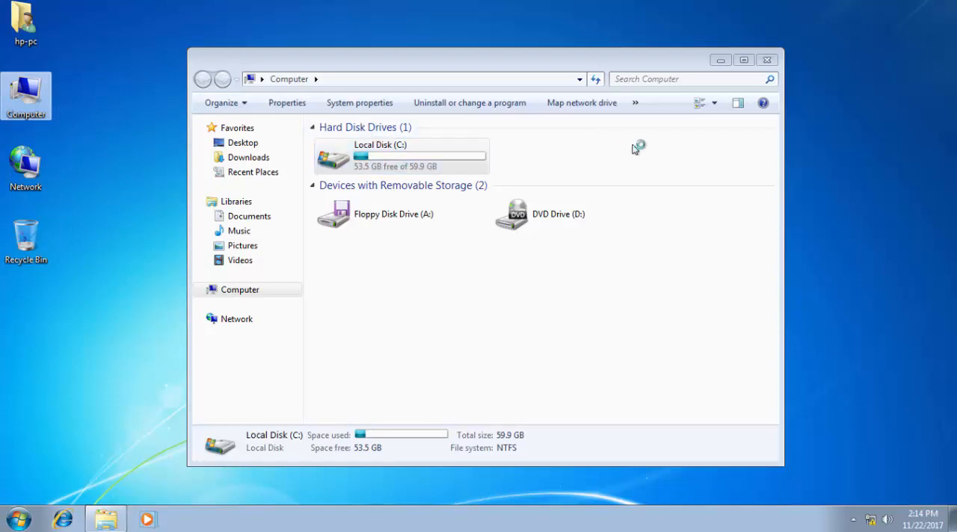
pyautogui.click(721, 61)
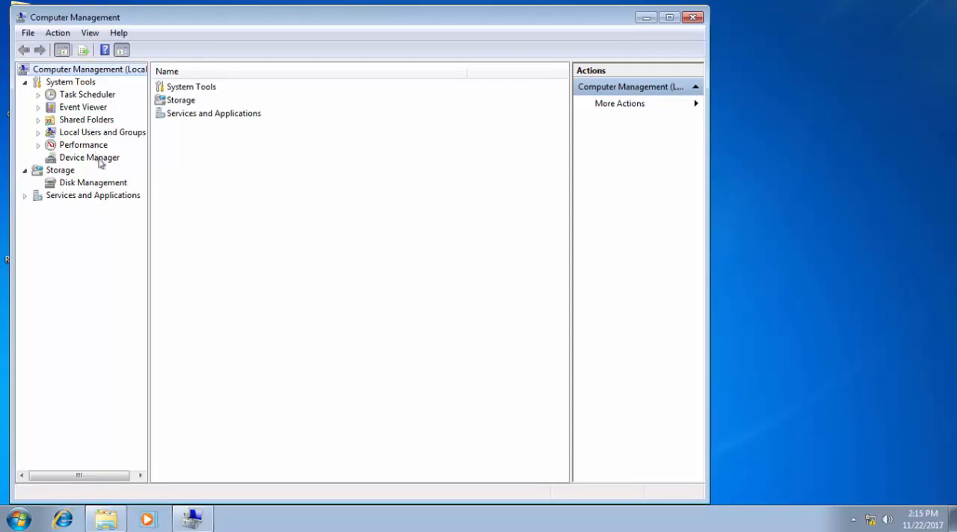
pyautogui.click(109, 186)
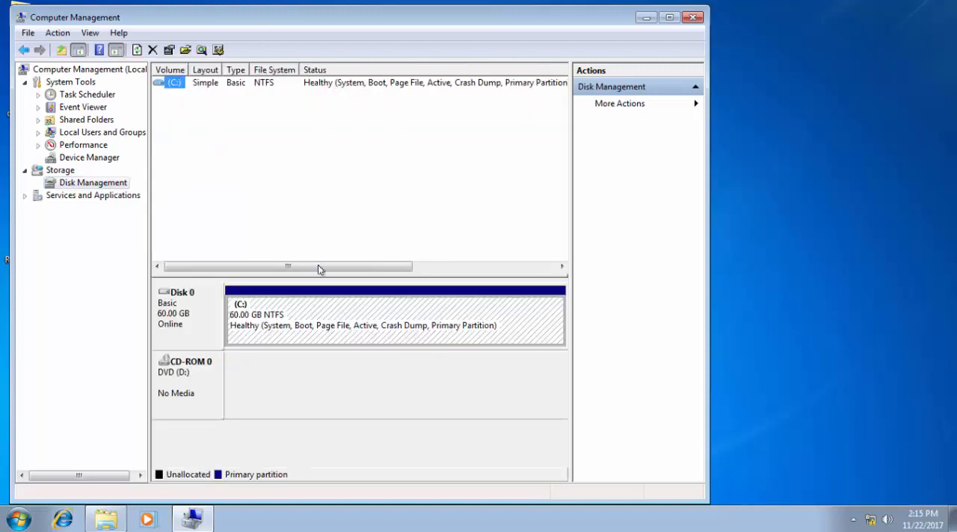
pyautogui.click(329, 326)
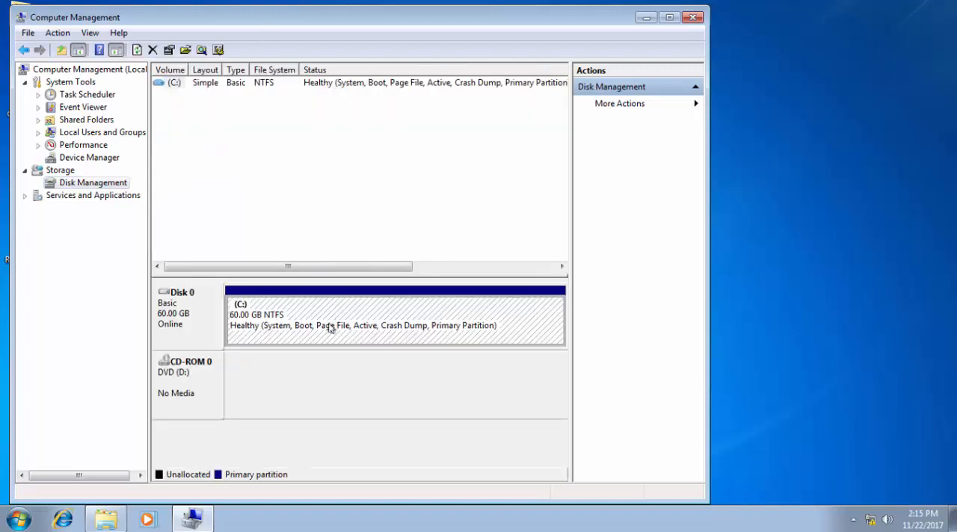
pyautogui.doubleClick(344, 19)
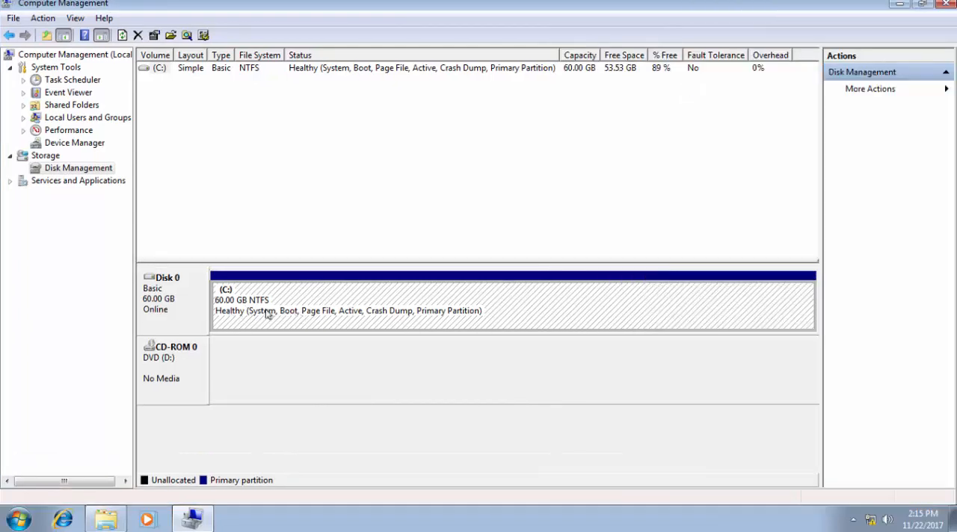
# Shrink the C: volume on Disk 0 by 30348 MB.
pyautogui.rightClick(452, 296)
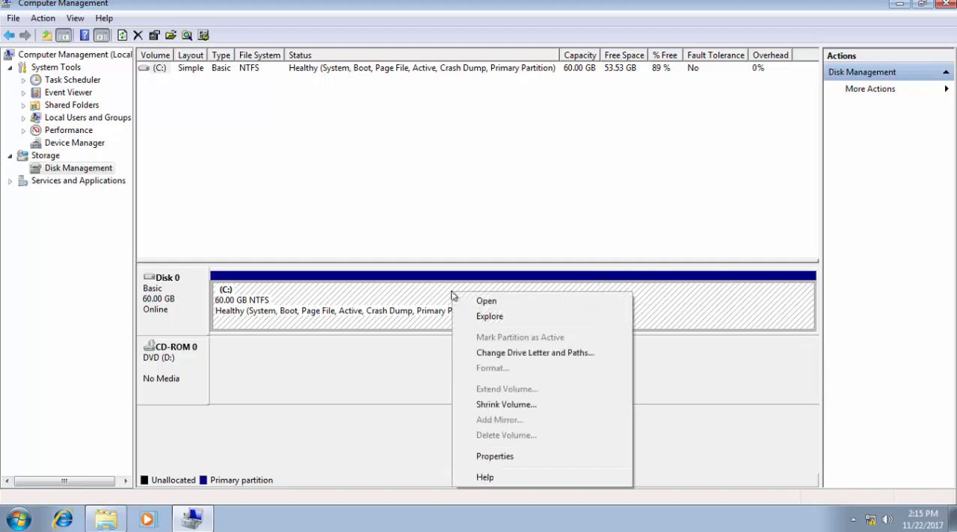
pyautogui.click(492, 406)
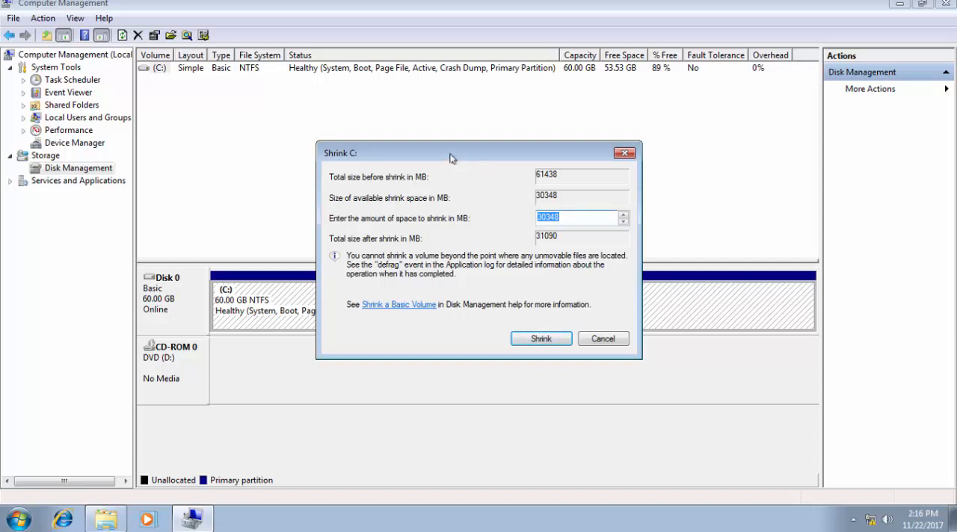
pyautogui.moveTo(448, 156); pyautogui.dragTo(417, 187)
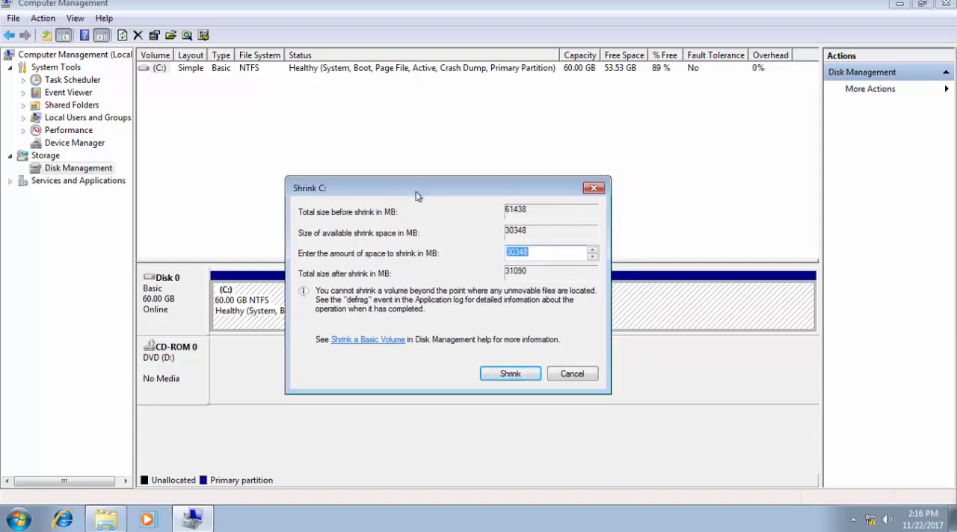
pyautogui.click(592, 258)
pyautogui.click(593, 250)
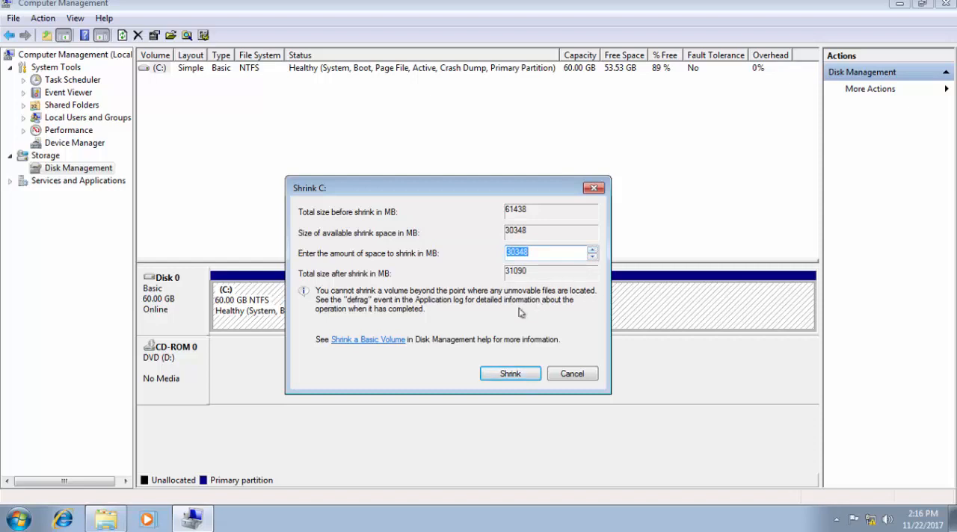
pyautogui.click(509, 375)
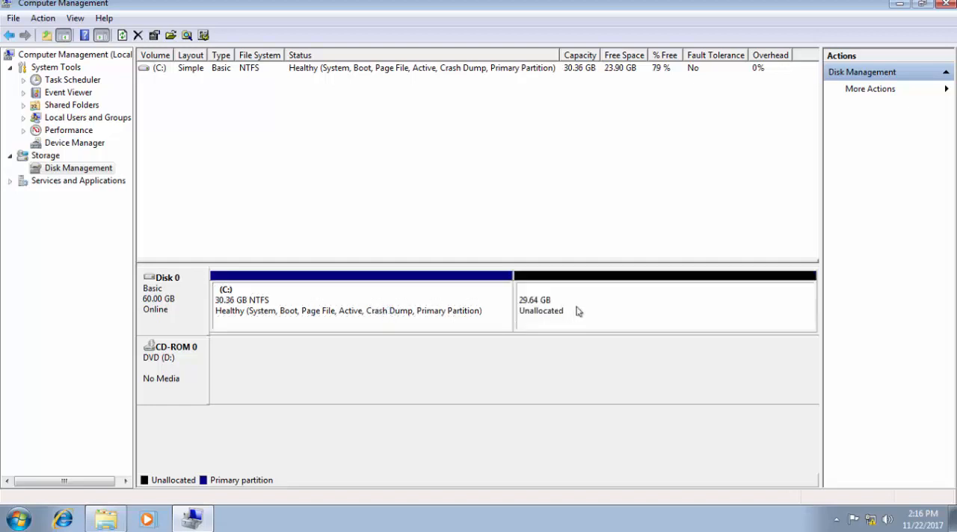
# Start a new simple volume in Disk 0's unallocated space, with a volume size of 30347 MB.
pyautogui.click(576, 311)
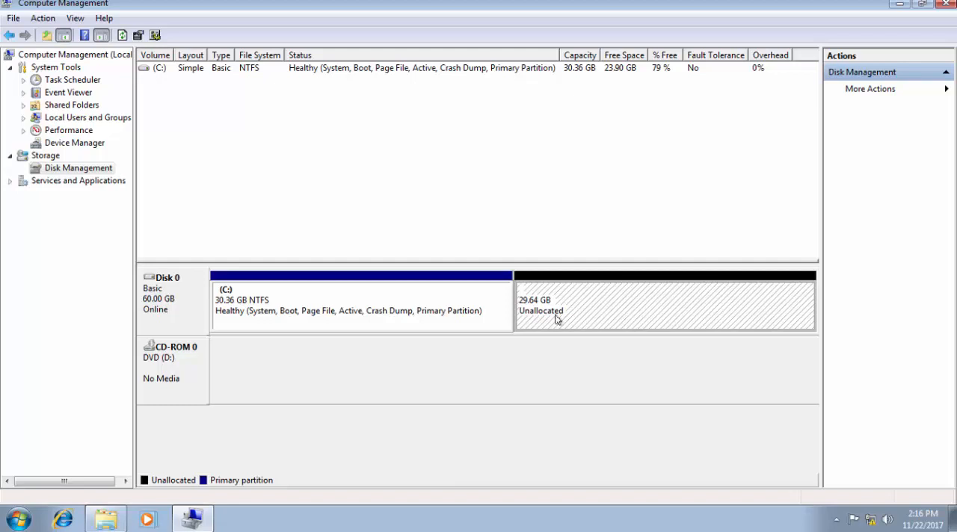
pyautogui.rightClick(559, 314)
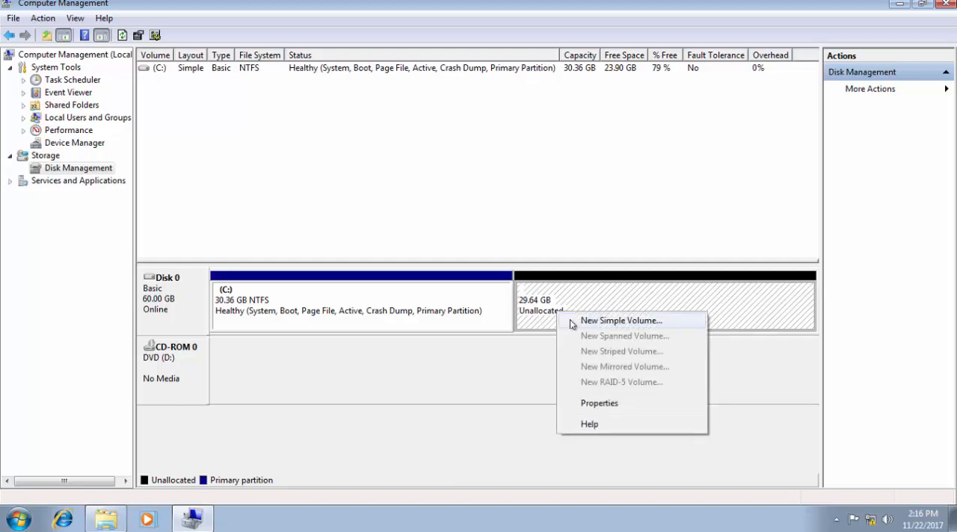
pyautogui.click(573, 321)
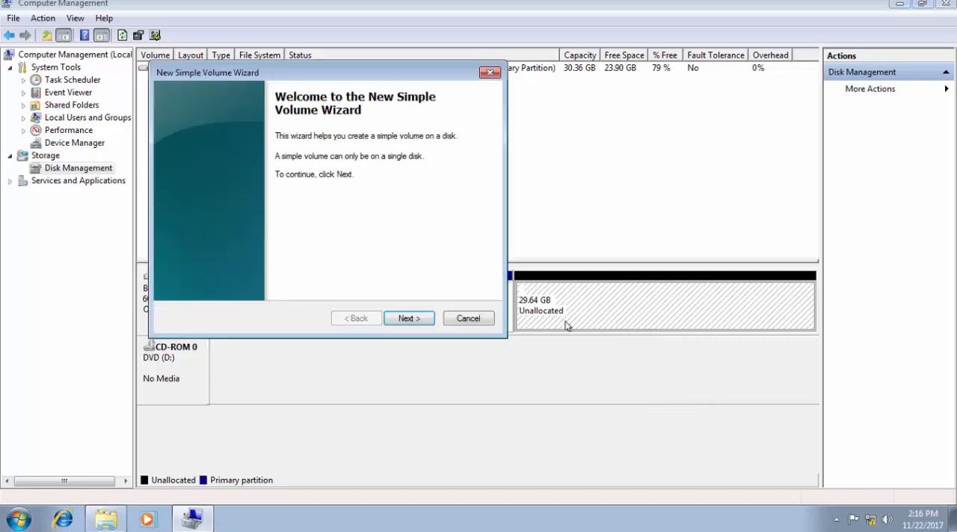
pyautogui.click(411, 321)
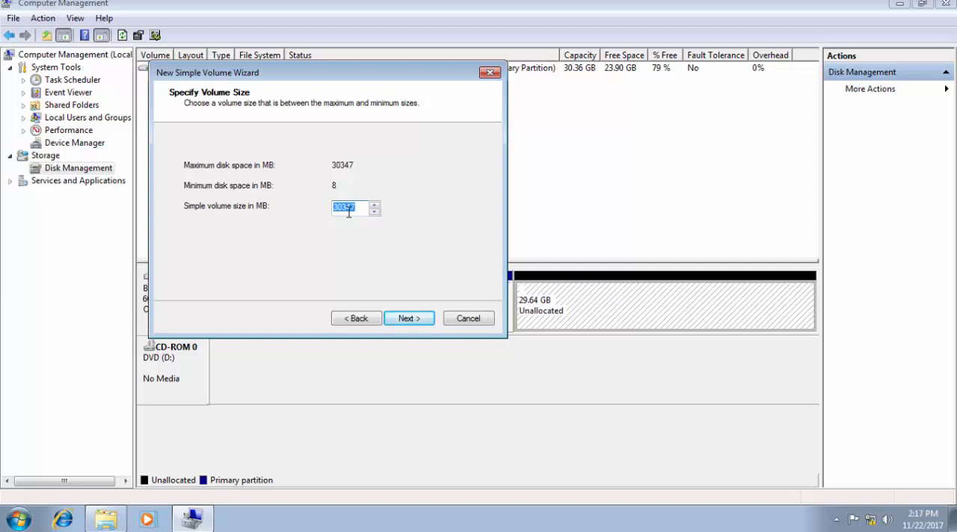
pyautogui.click(397, 322)
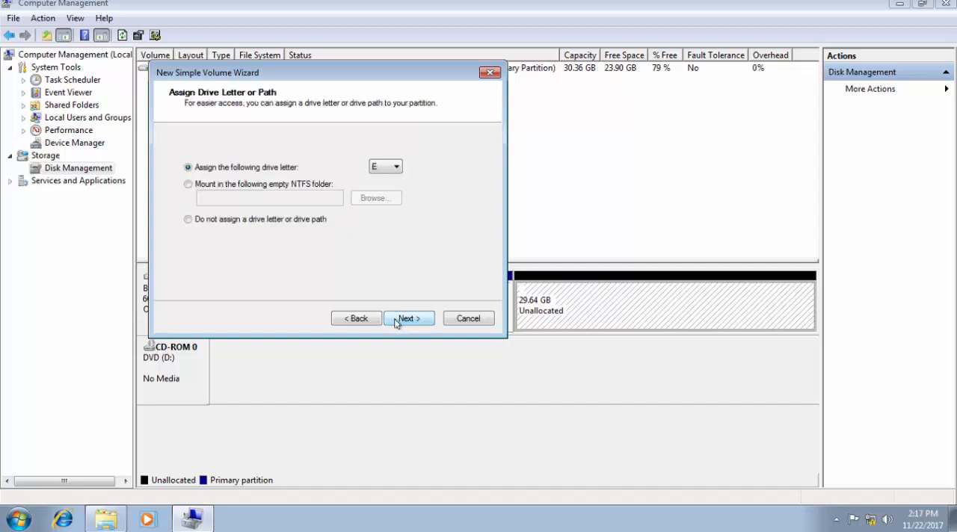
# Assign drive letter E to the new simple volume.
pyautogui.click(386, 170)
pyautogui.click(385, 167)
pyautogui.click(386, 167)
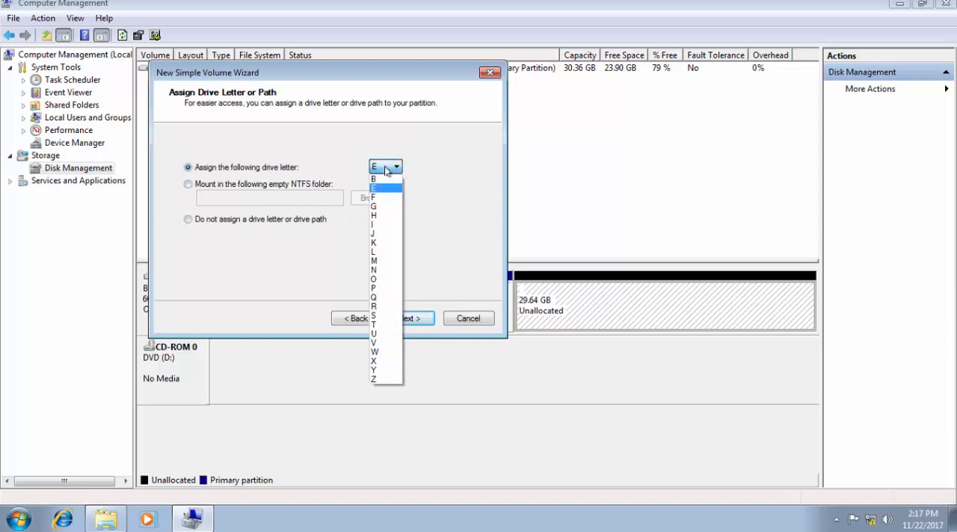
pyautogui.click(386, 168)
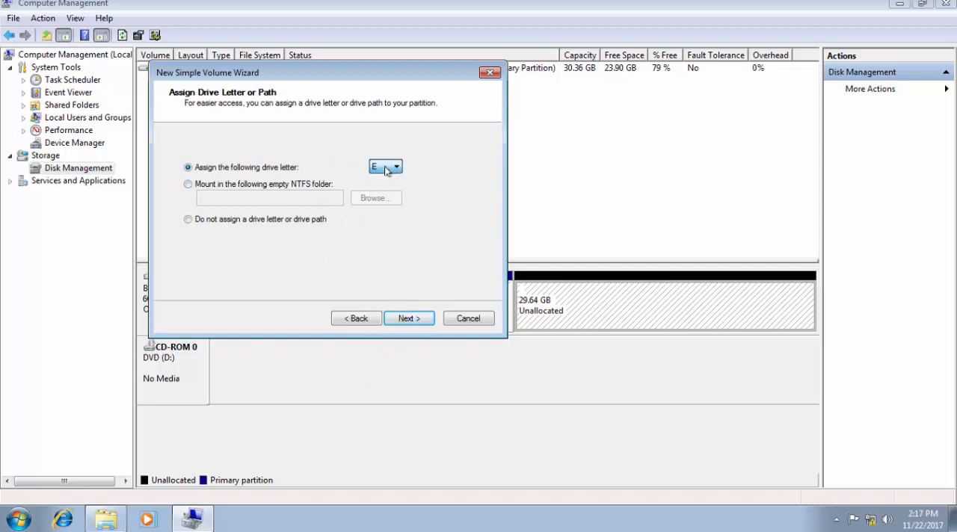
pyautogui.click(407, 319)
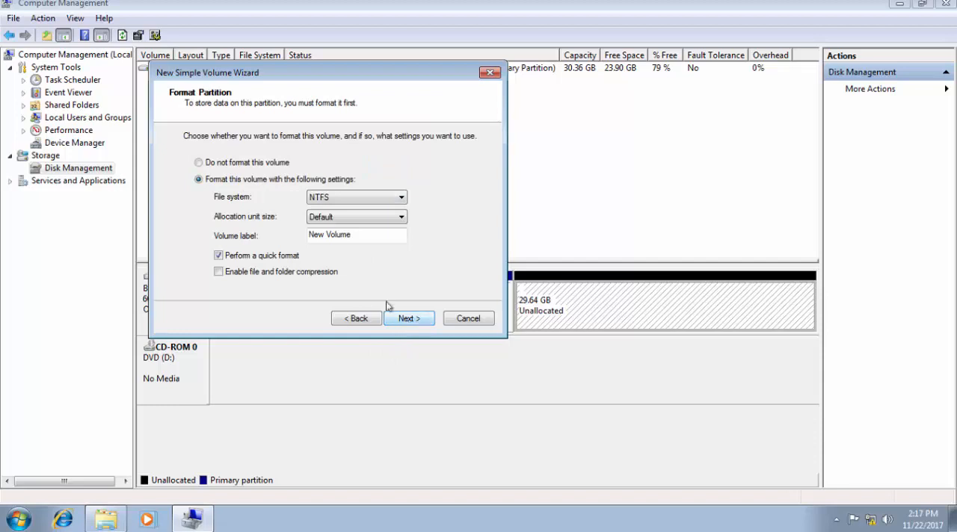
# Quick-format the volume as NTFS with default allocation unit size and the label New Volume, and finish creating it.
pyautogui.click(331, 200)
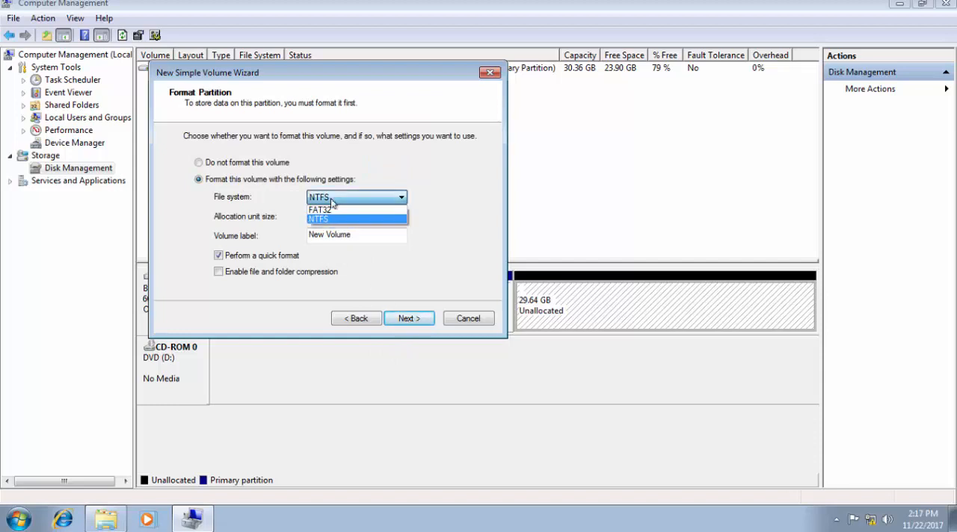
pyautogui.click(332, 201)
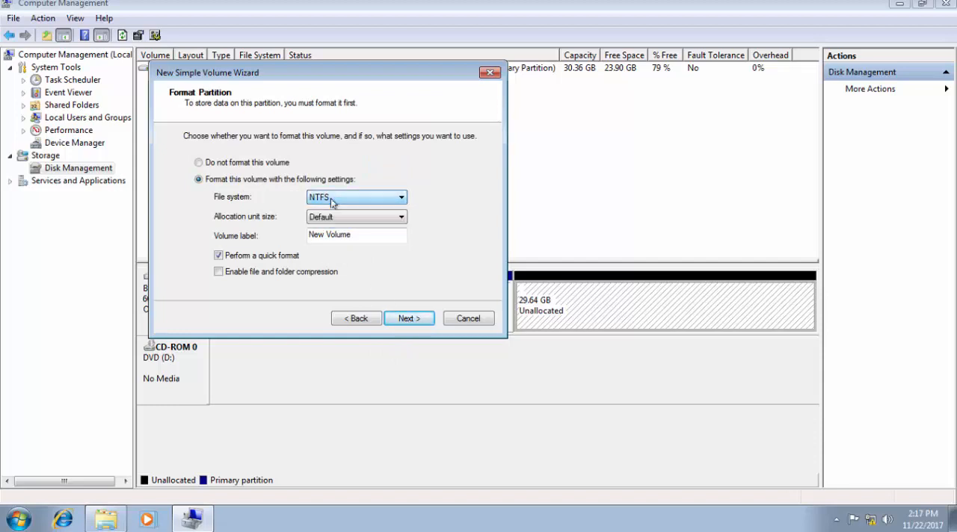
pyautogui.doubleClick(365, 235)
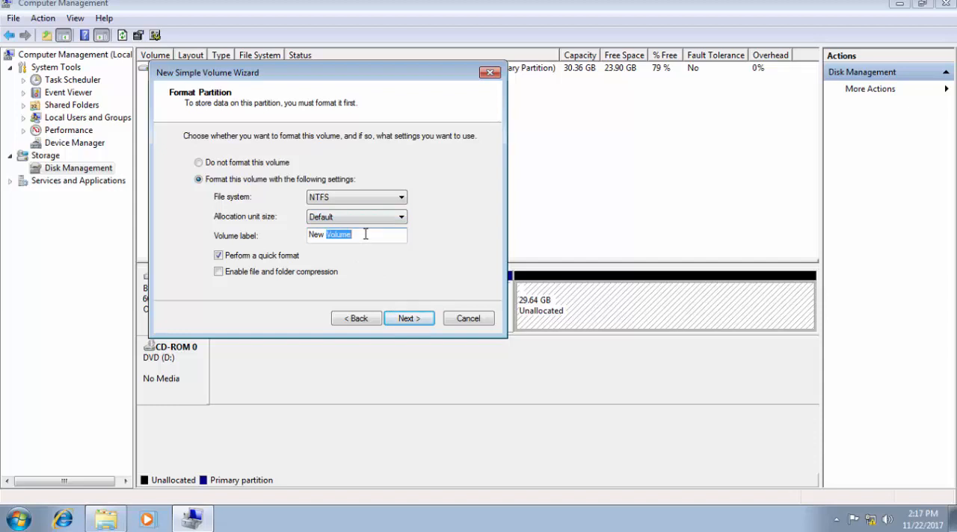
pyautogui.click(366, 235)
pyautogui.click(401, 323)
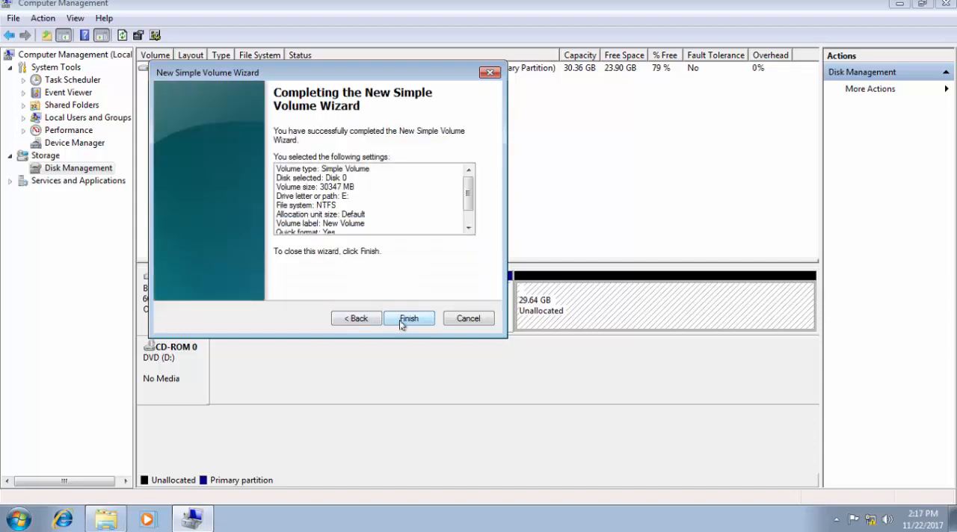
pyautogui.click(404, 319)
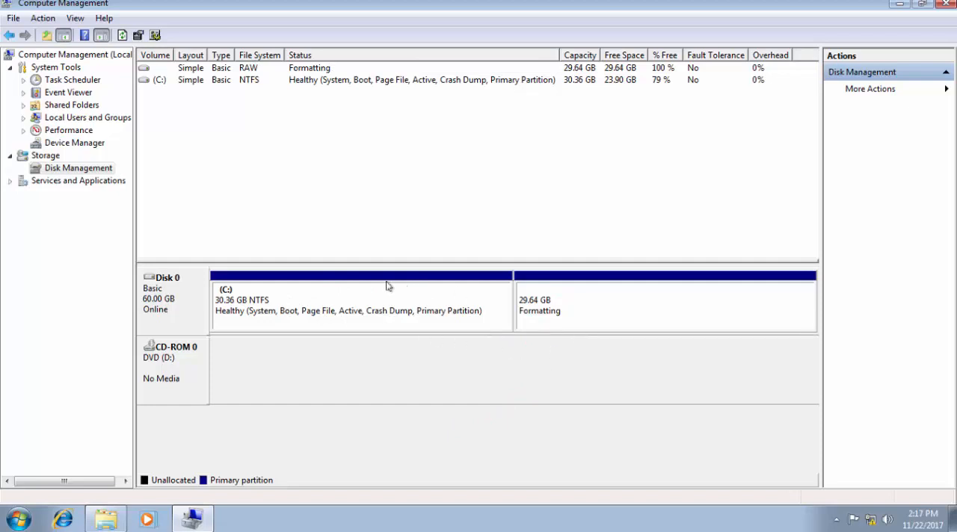
# Check drives C: and E: in Disk Management and the Computer window, and close the Computer and AutoPlay windows.
pyautogui.click(337, 297)
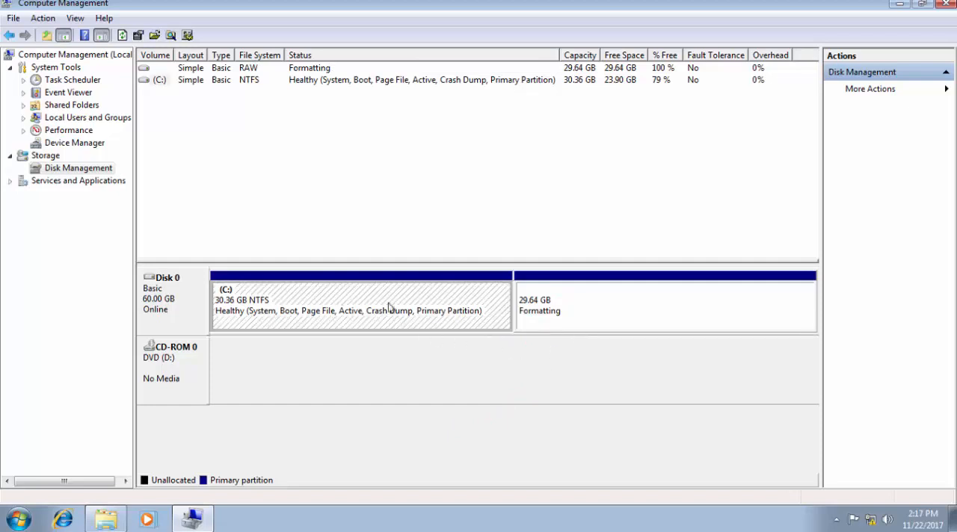
pyautogui.click(535, 325)
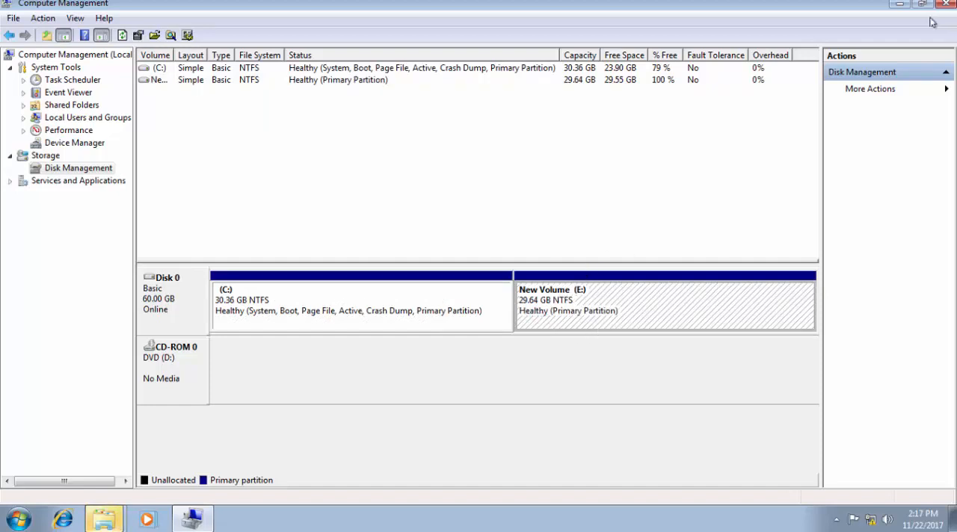
pyautogui.click(899, 5)
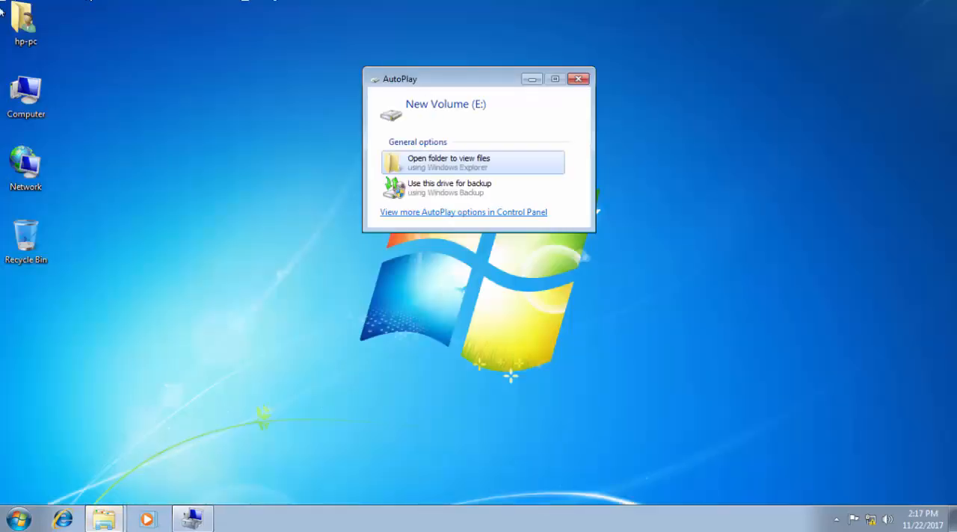
pyautogui.rightClick(23, 98)
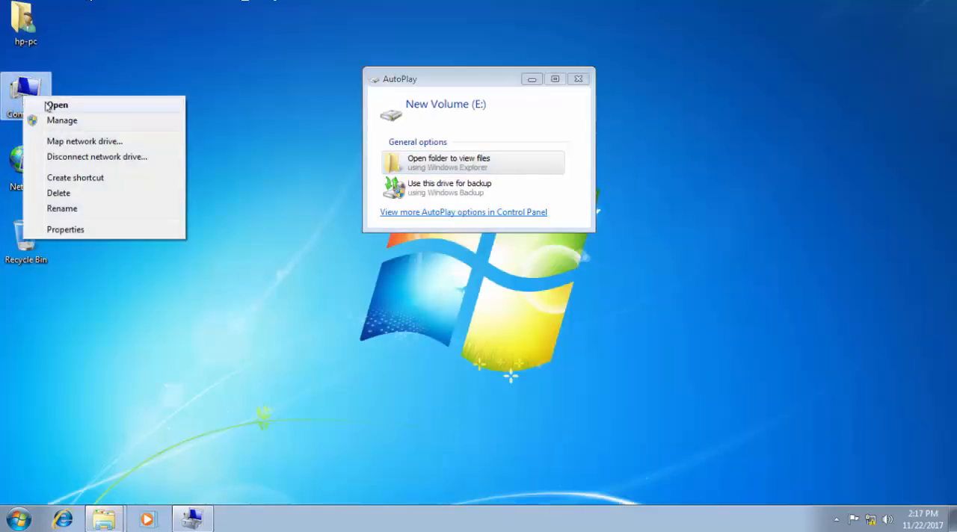
pyautogui.click(47, 107)
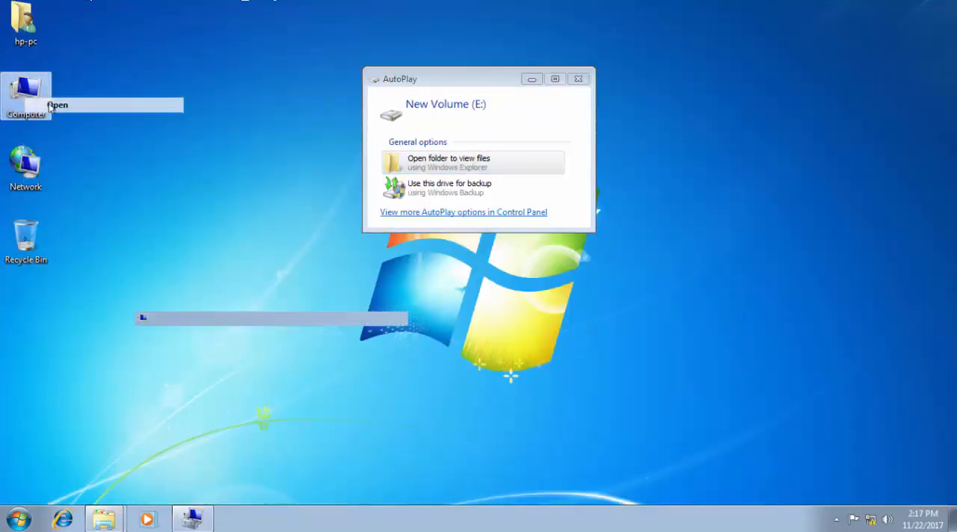
pyautogui.click(574, 169)
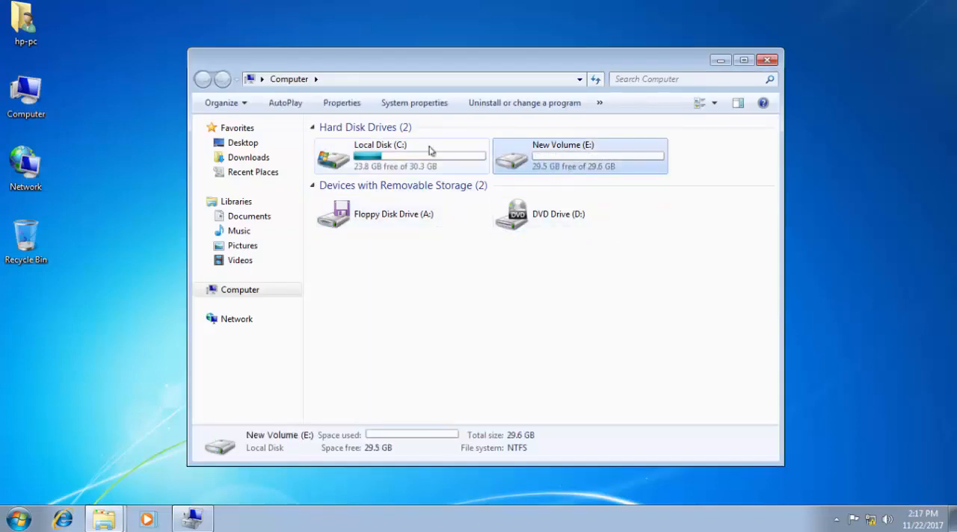
pyautogui.click(406, 145)
pyautogui.click(499, 163)
pyautogui.click(433, 157)
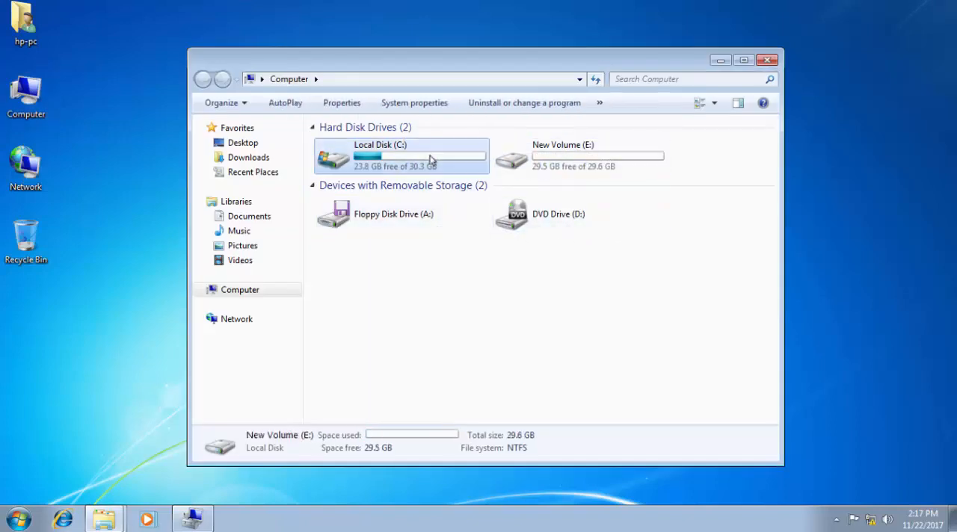
pyautogui.click(555, 169)
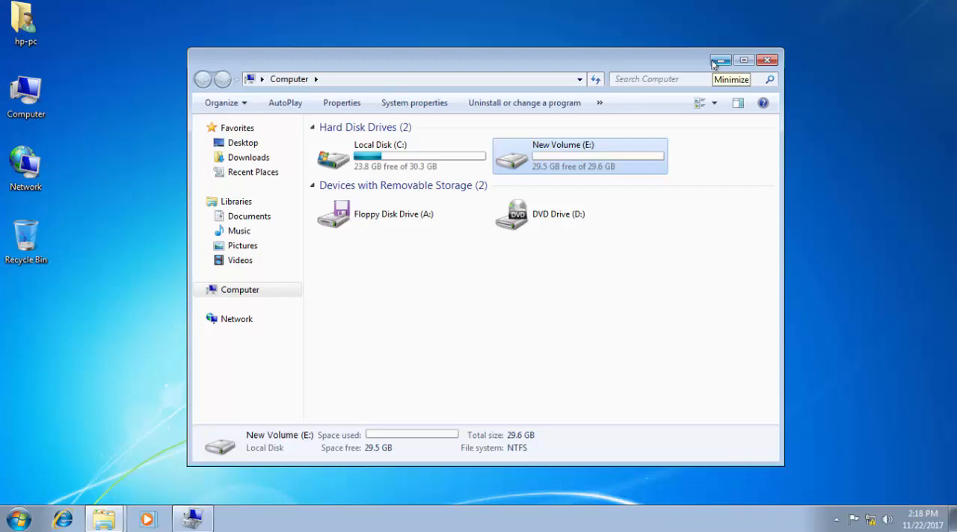
pyautogui.click(772, 59)
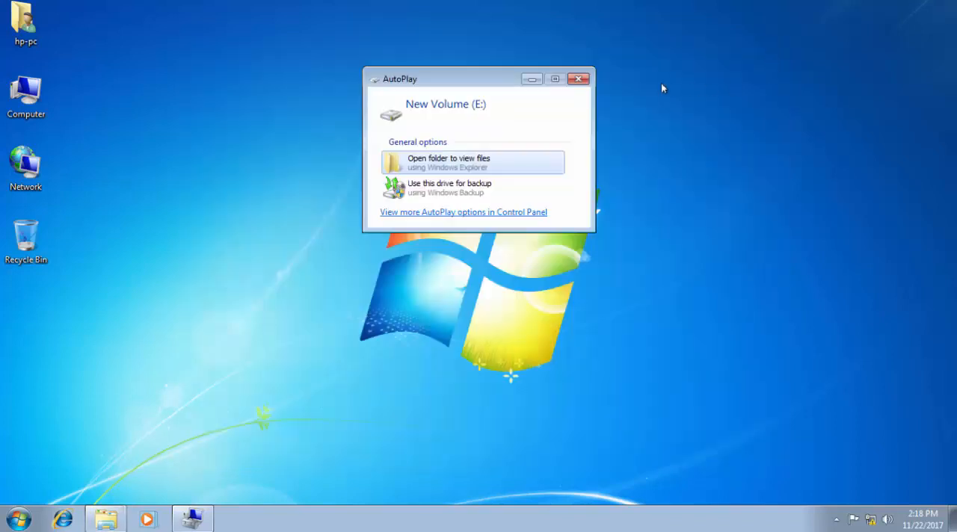
pyautogui.click(578, 79)
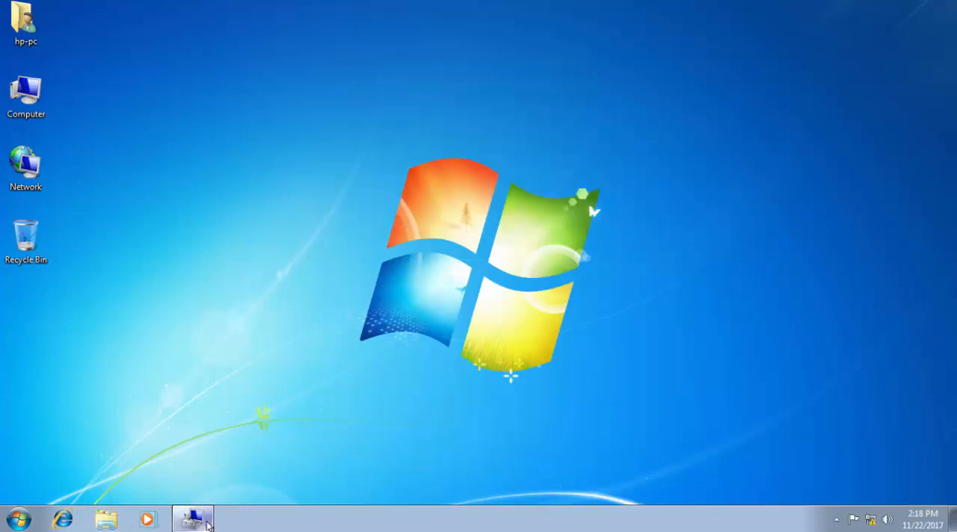
# Review volume E: in Disk Management, and inspect the sizes of drives C: and E: in the Computer window.
pyautogui.click(194, 520)
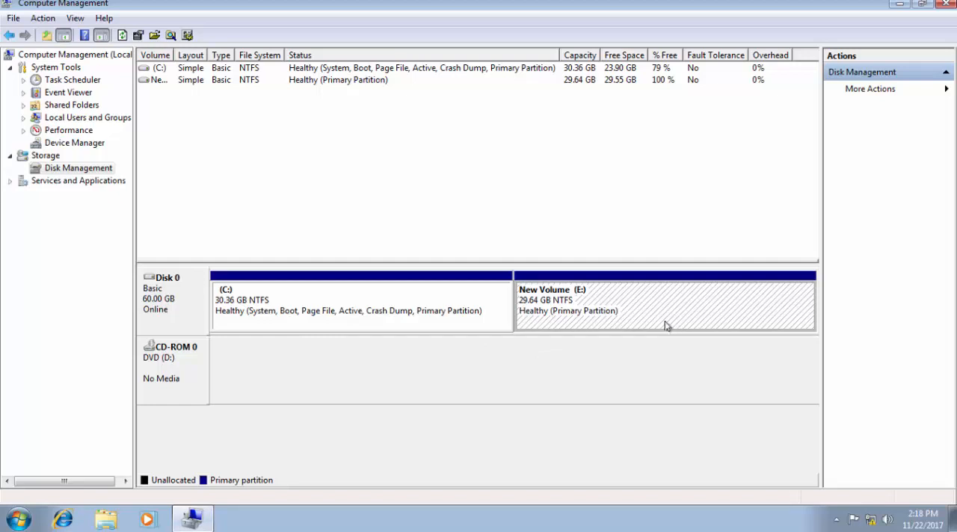
pyautogui.rightClick(628, 290)
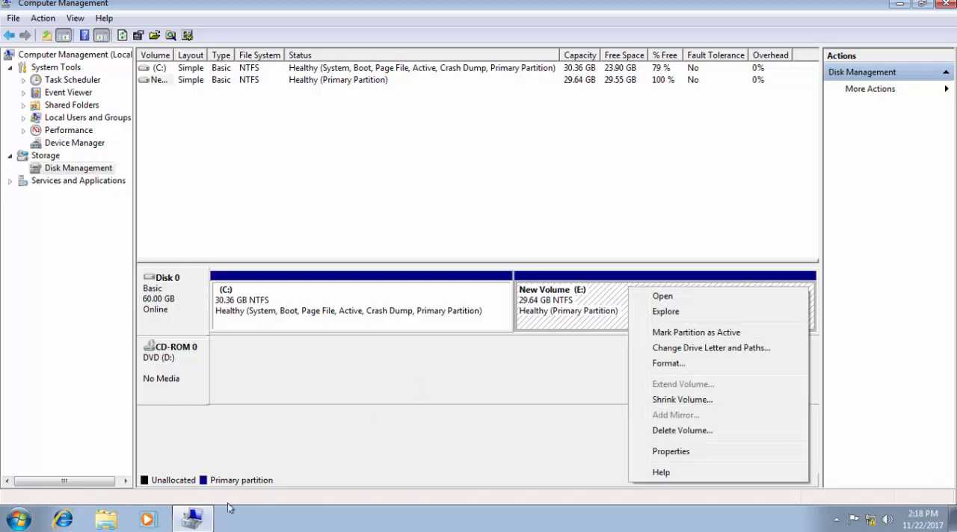
pyautogui.click(192, 518)
pyautogui.doubleClick(22, 94)
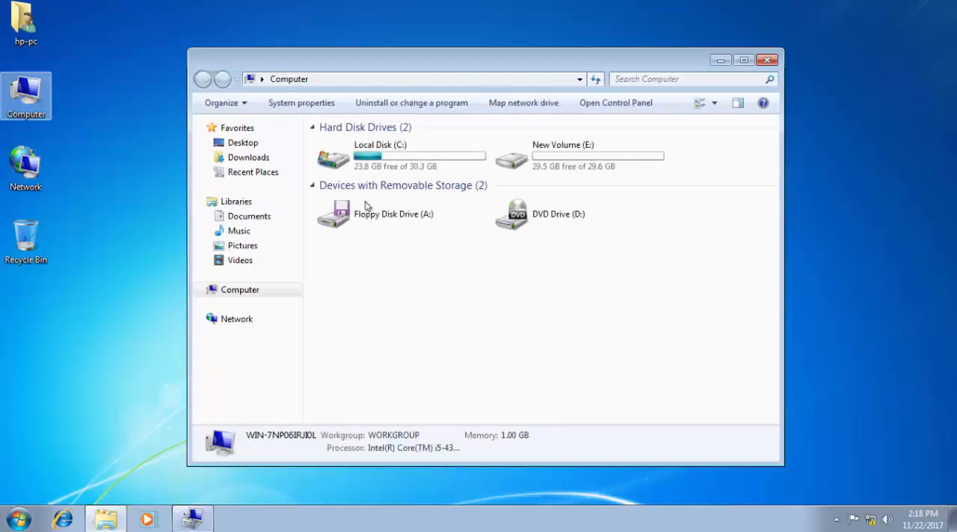
pyautogui.click(559, 166)
pyautogui.click(435, 156)
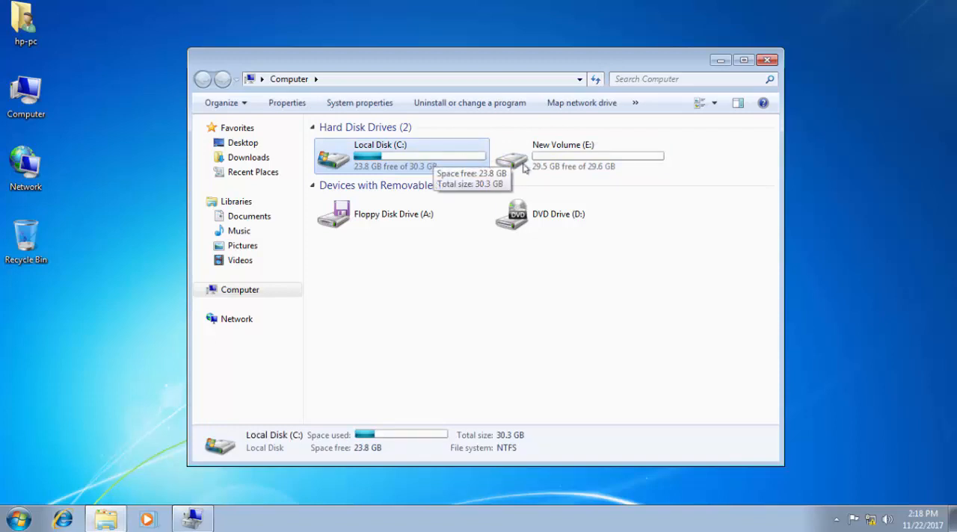
pyautogui.click(547, 171)
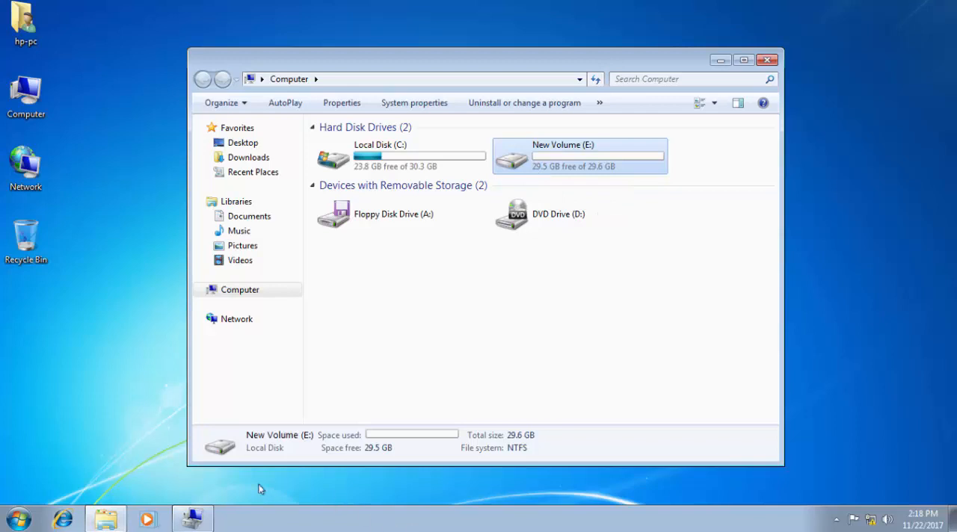
# Switch to Computer Management and delete the New Volume (E:) partition on Disk 0, accepting the loss of its data.
pyautogui.click(212, 514)
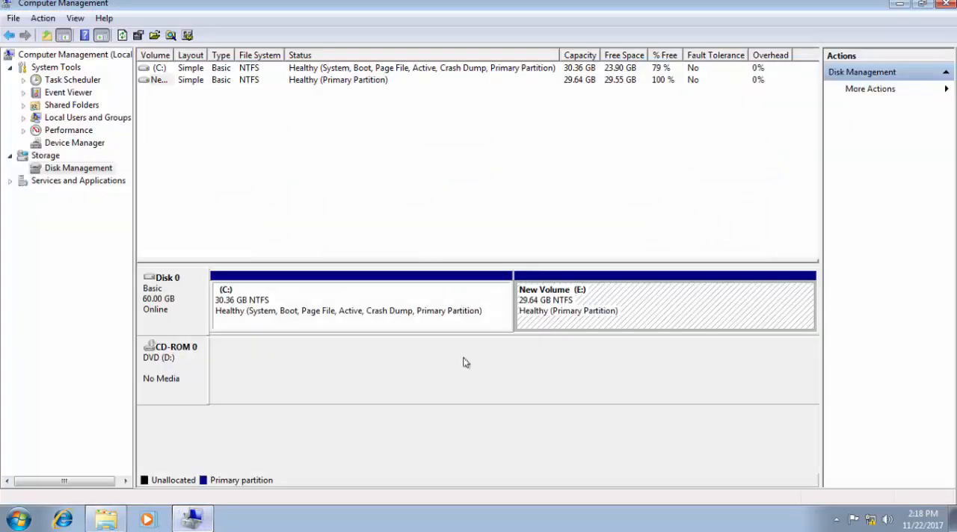
pyautogui.click(543, 306)
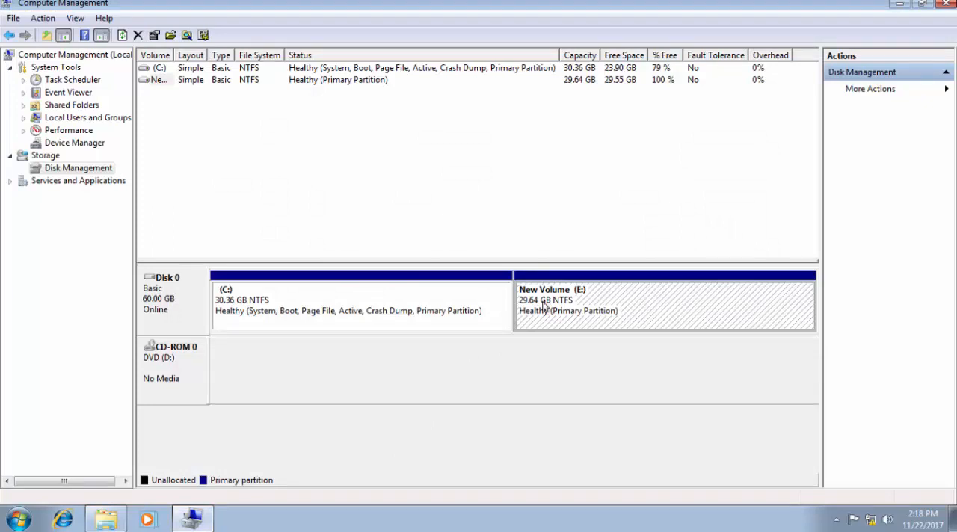
pyautogui.rightClick(544, 305)
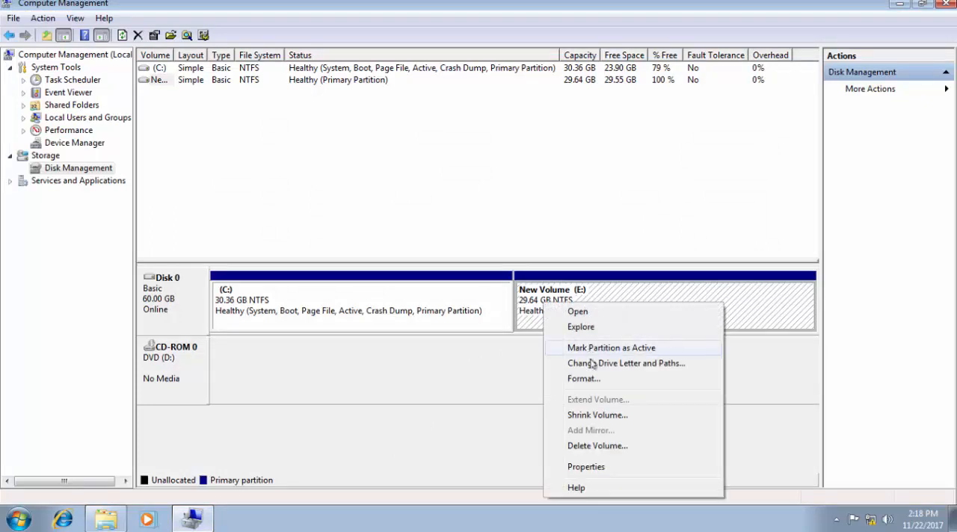
pyautogui.click(607, 445)
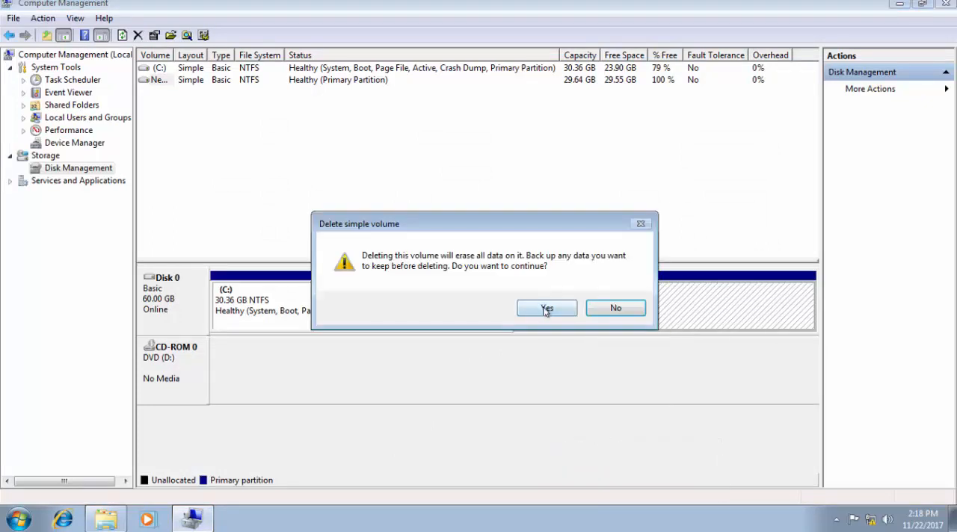
pyautogui.click(546, 309)
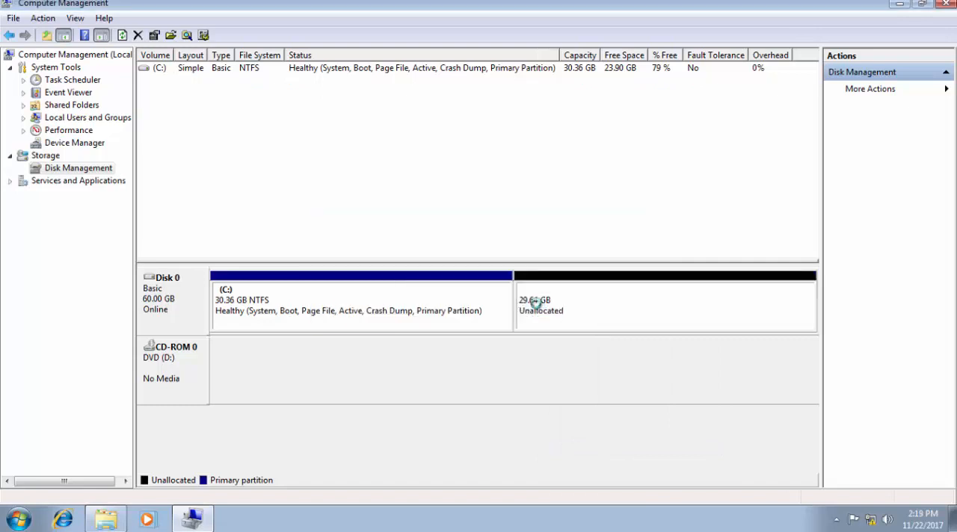
# Extend volume C: with 30347 MB of Disk 0's unallocated space and finish the Extend Volume Wizard.
pyautogui.rightClick(476, 312)
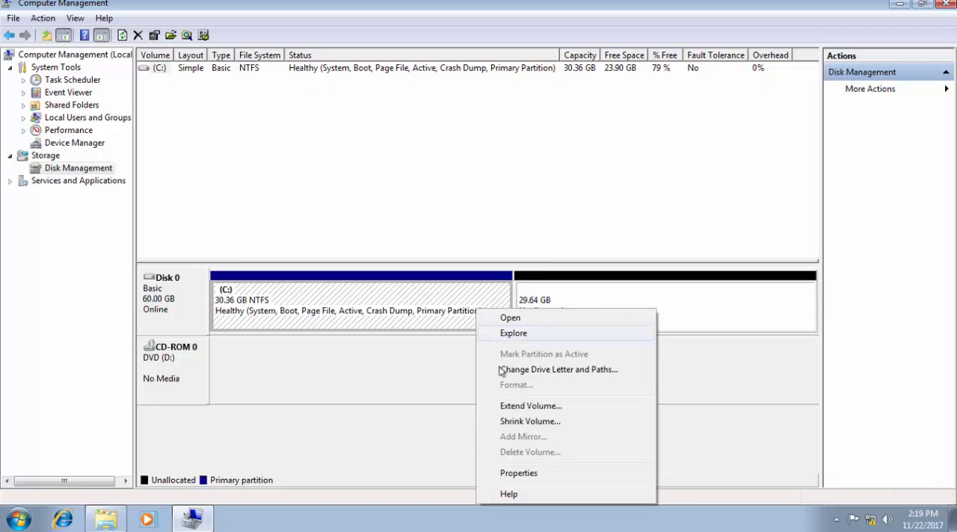
pyautogui.click(528, 408)
pyautogui.click(406, 330)
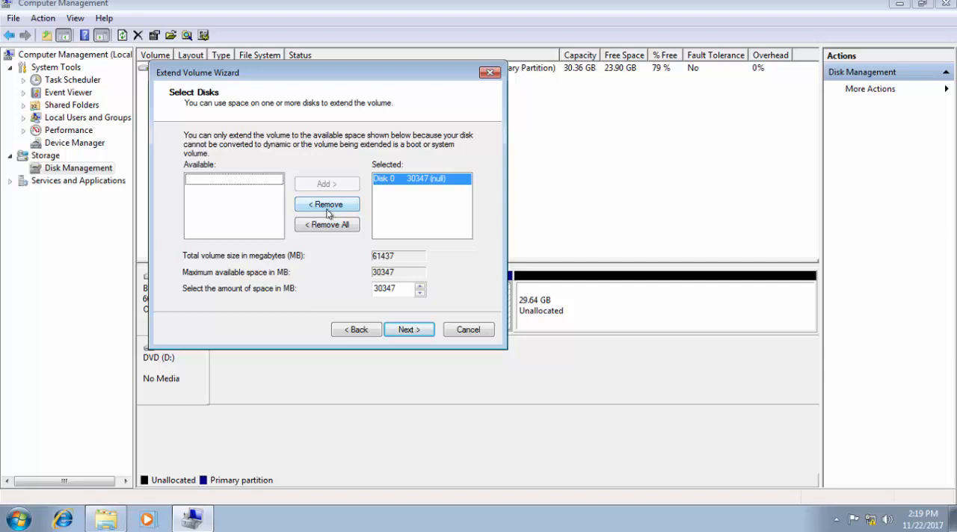
pyautogui.click(412, 330)
pyautogui.click(416, 330)
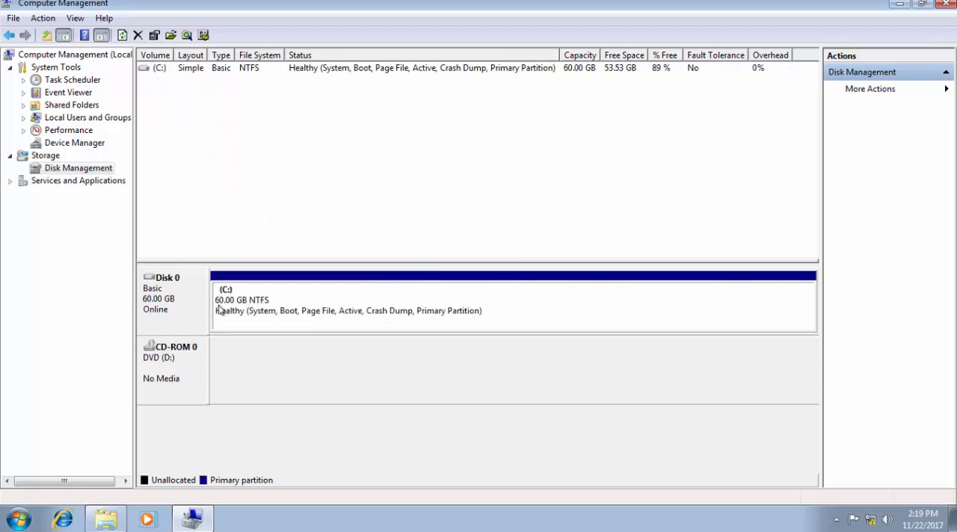
# Reopen the Computer window to check drive C:'s total size and free space, and return to Disk Management.
pyautogui.click(899, 4)
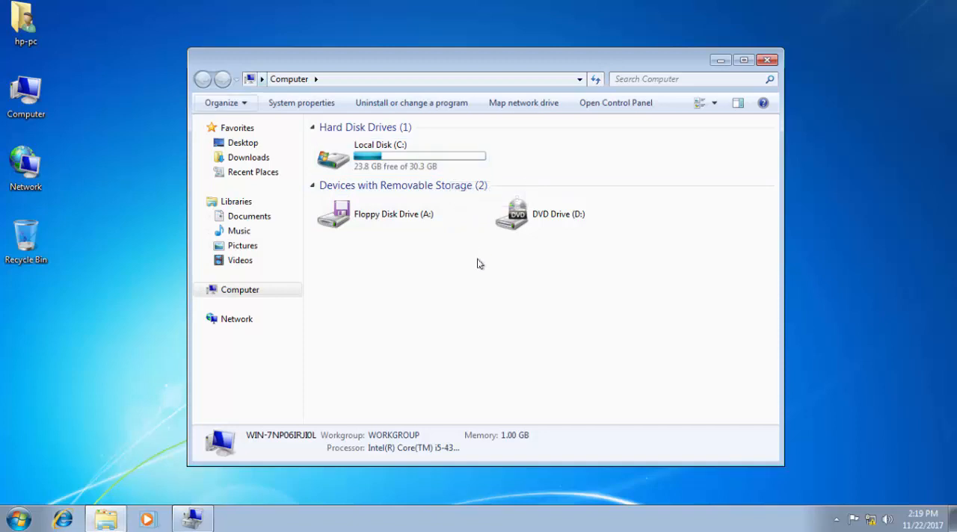
pyautogui.click(199, 515)
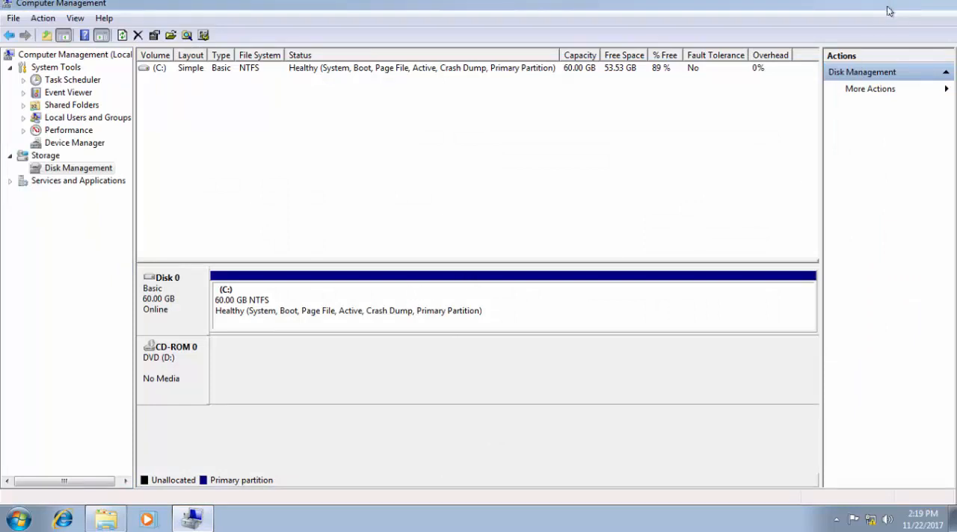
pyautogui.click(893, 5)
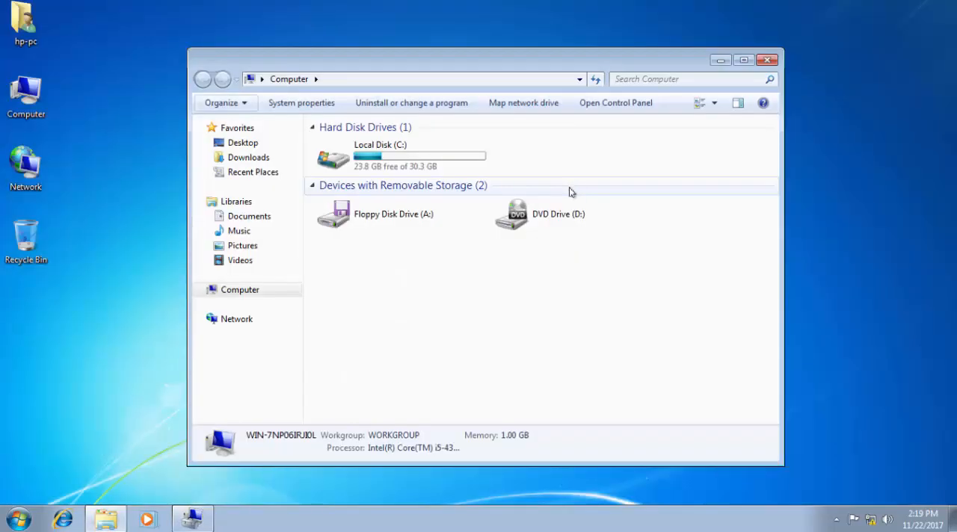
pyautogui.click(767, 60)
pyautogui.doubleClick(26, 95)
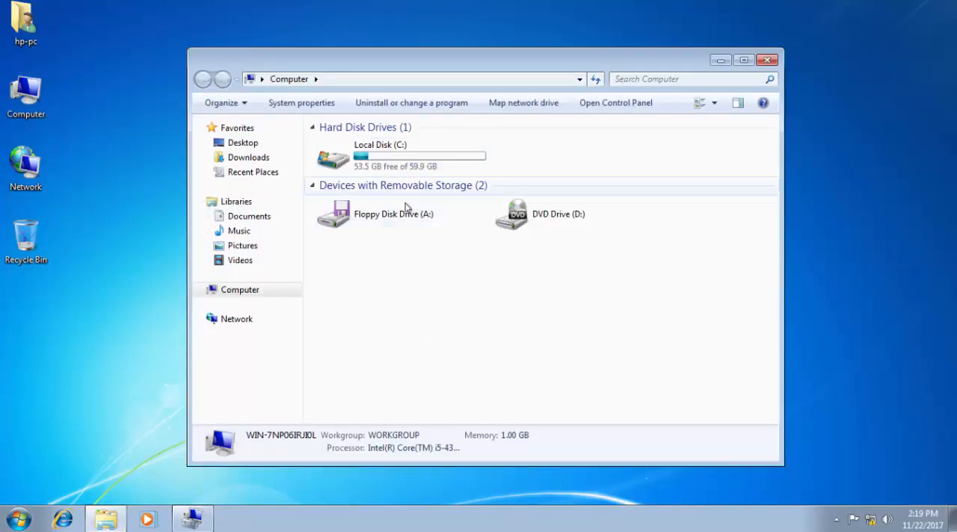
pyautogui.click(384, 164)
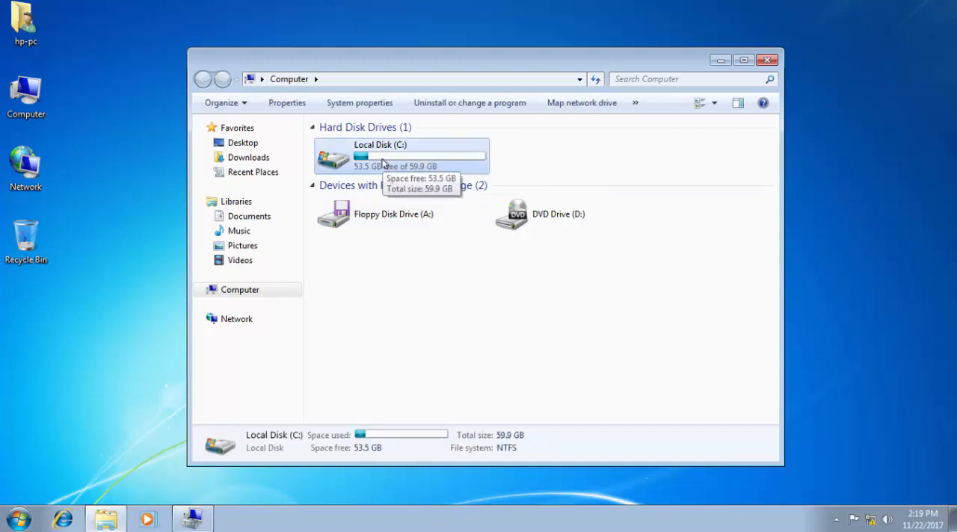
pyautogui.click(190, 519)
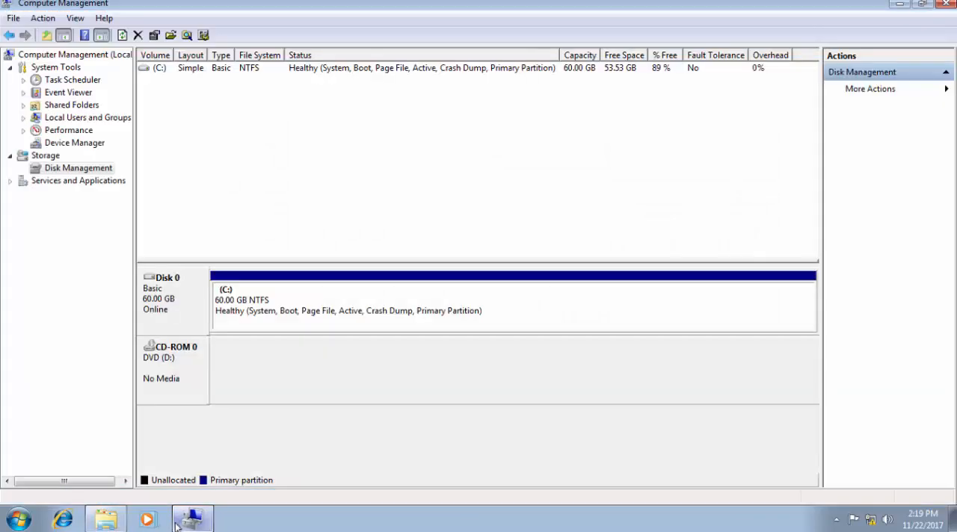